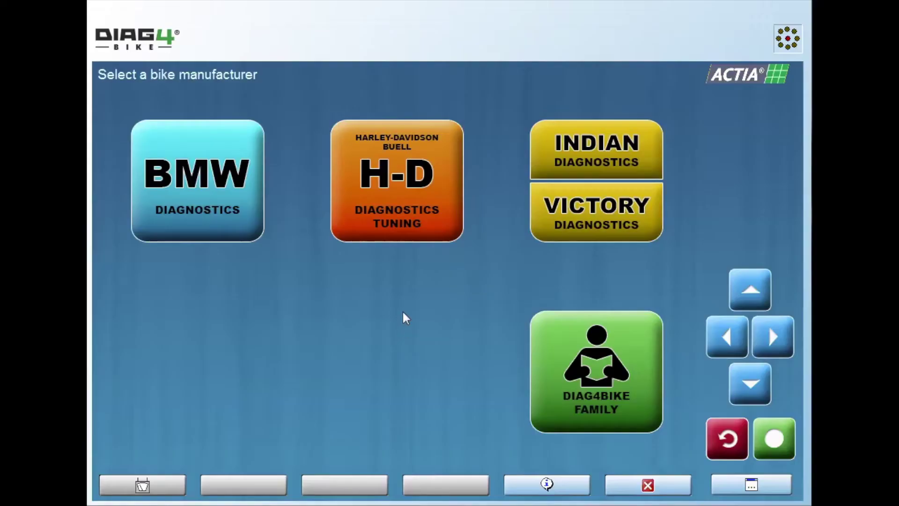
Choose the H-D Diagnostics/Tuning tile to load the Harley-Davidson & Buell groups.
left_click(405, 184)
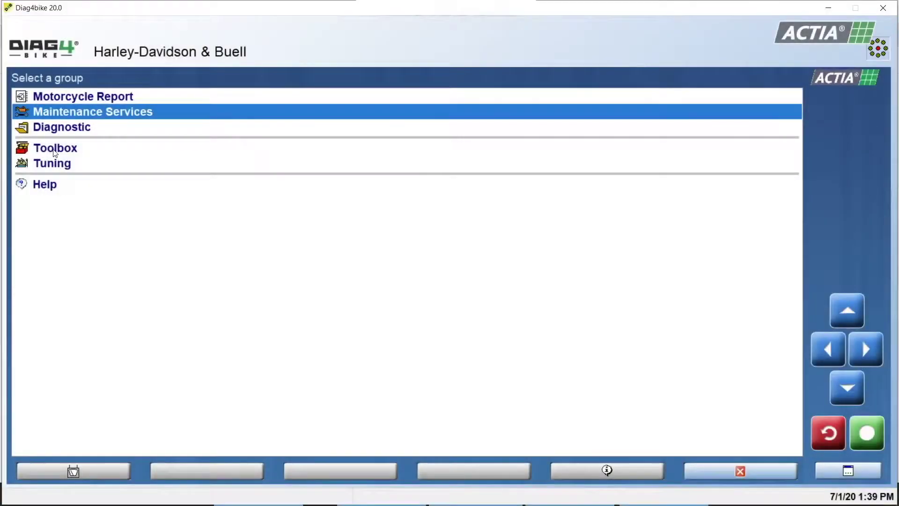
Enter Toolbox, accept the service warning and confirm ignition RUN to start communication.
left_click(54, 153)
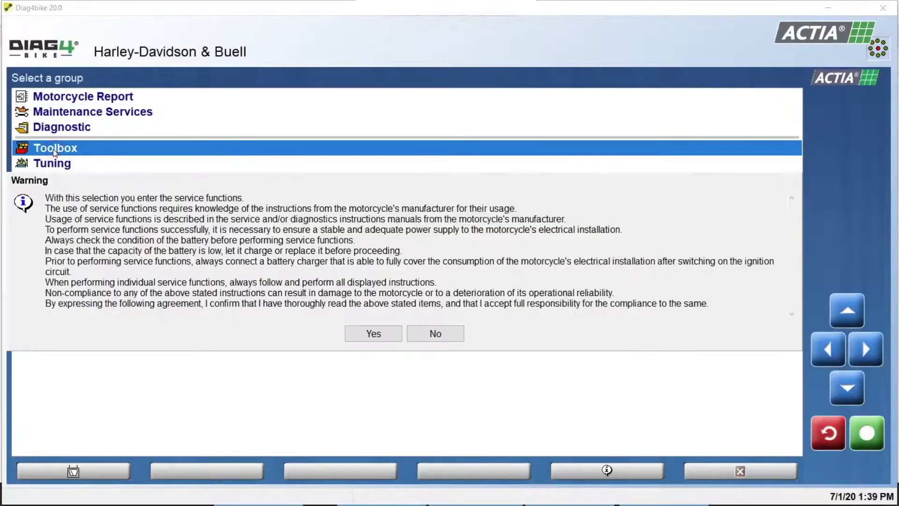
left_click(384, 337)
left_click(375, 288)
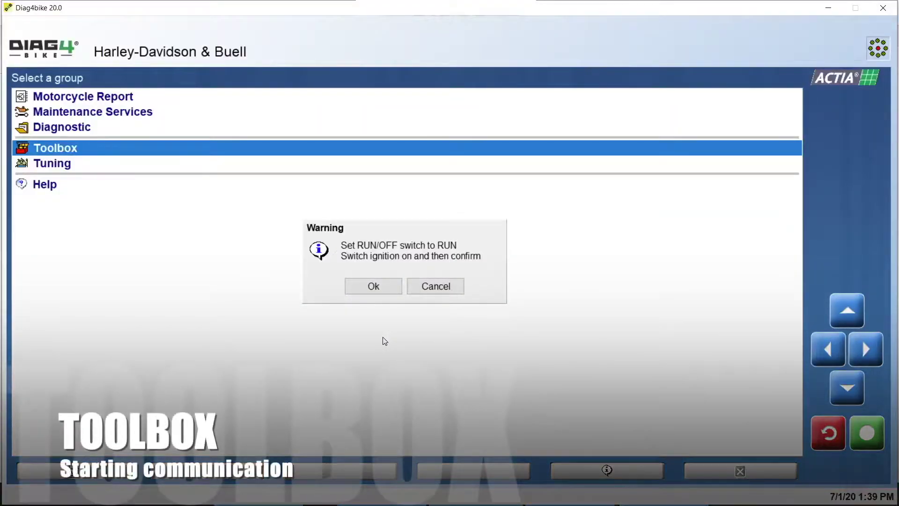
left_click(375, 290)
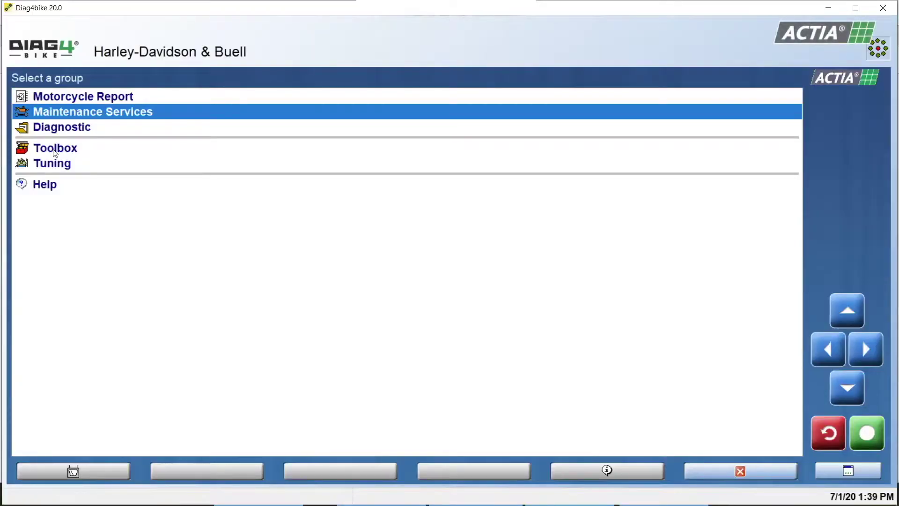
Re-enter Toolbox, set the exhaust flap servomotor to enable, and open Automatic Compression Release online help.
left_click(55, 149)
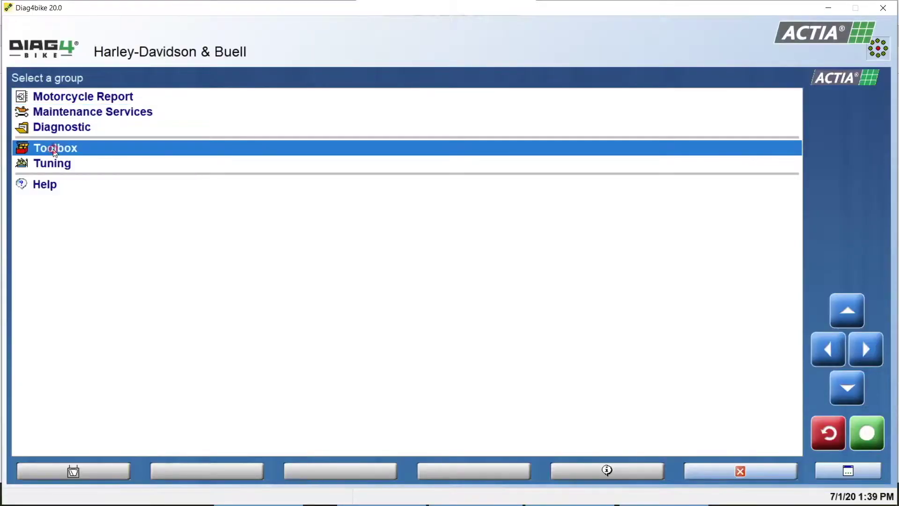
left_click(383, 337)
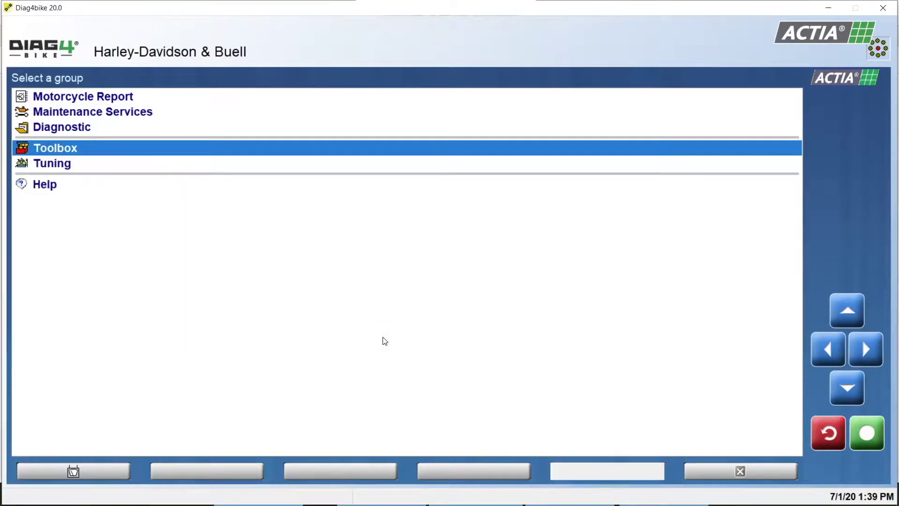
left_click(374, 287)
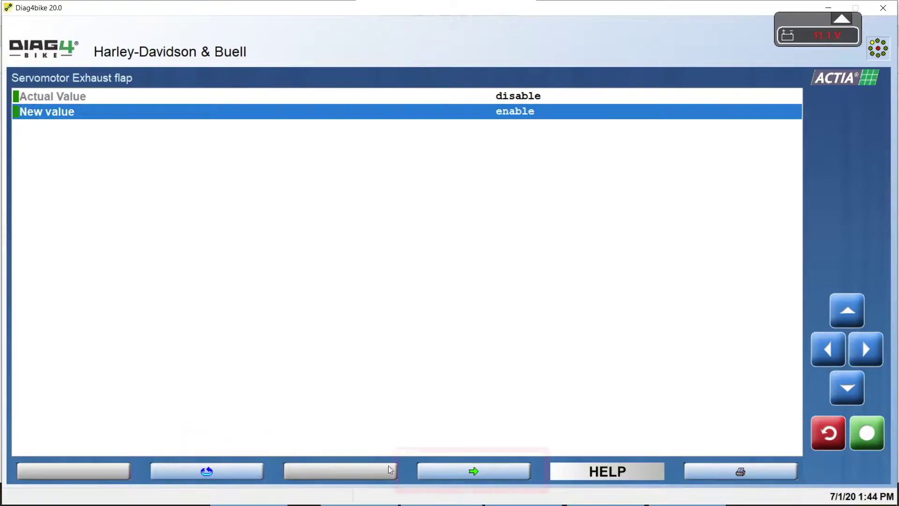
left_click(434, 475)
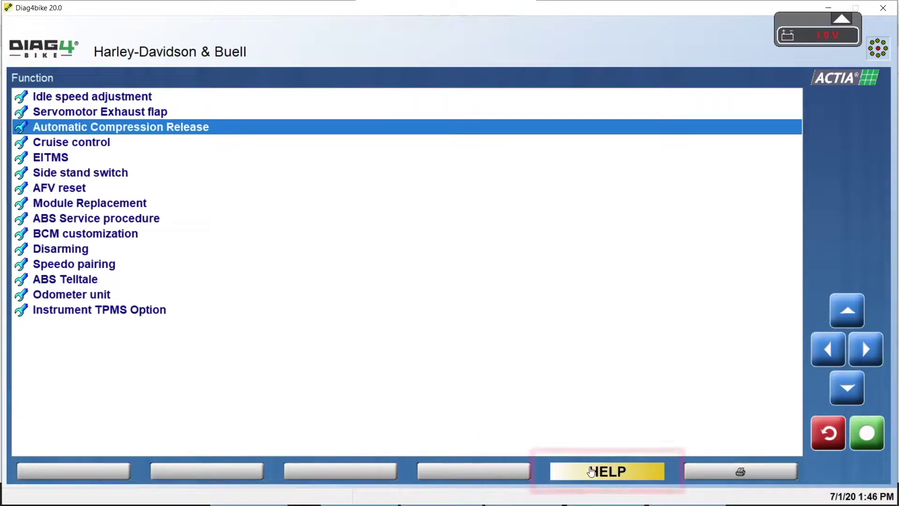
left_click(591, 471)
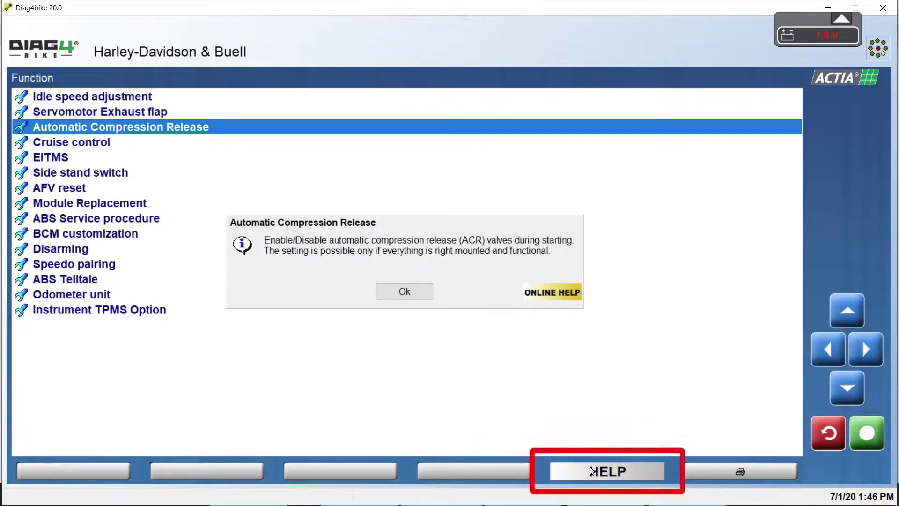
left_click(540, 293)
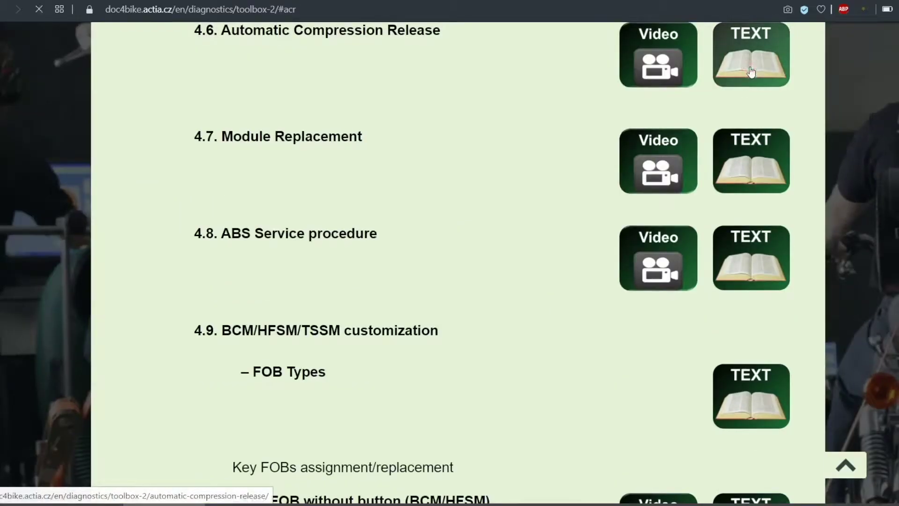
View the 4.6 Automatic Compression Release documentation, then begin idle speed adjustment past the temperature warning.
left_click(751, 72)
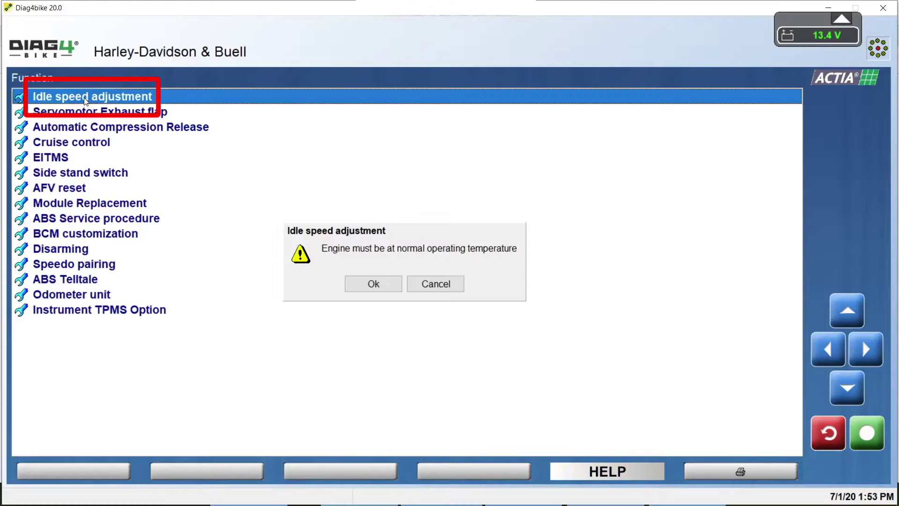
left_click(374, 284)
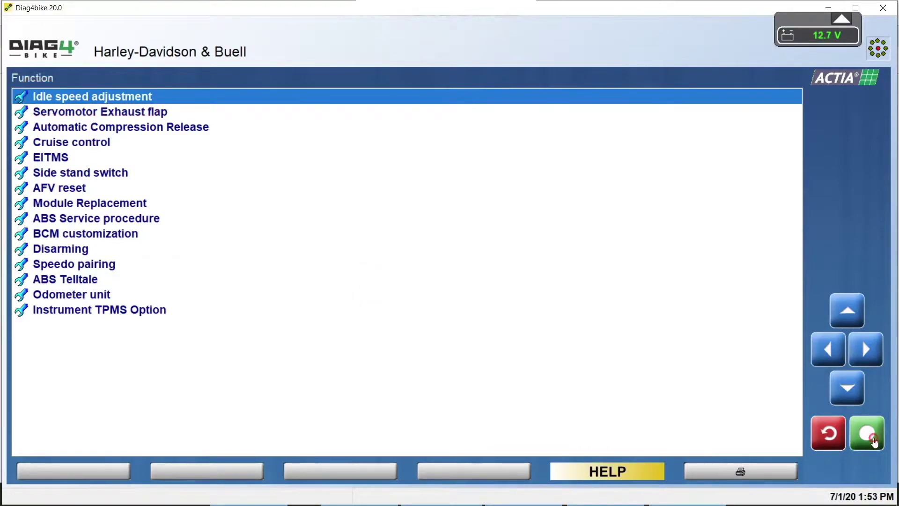
left_click(874, 440)
Edit the idle RPM cells to 1000 1/min and apply the new idle speed.
left_click(382, 283)
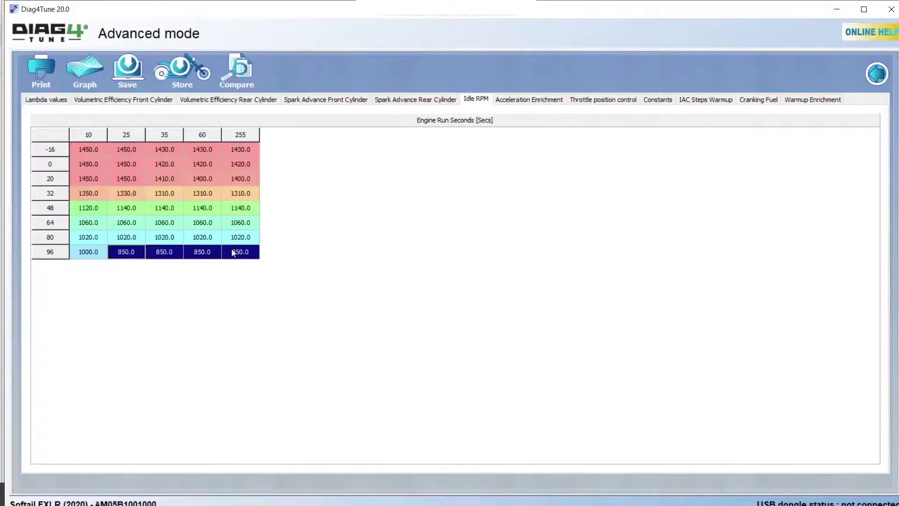
right_click(233, 252)
left_click(246, 259)
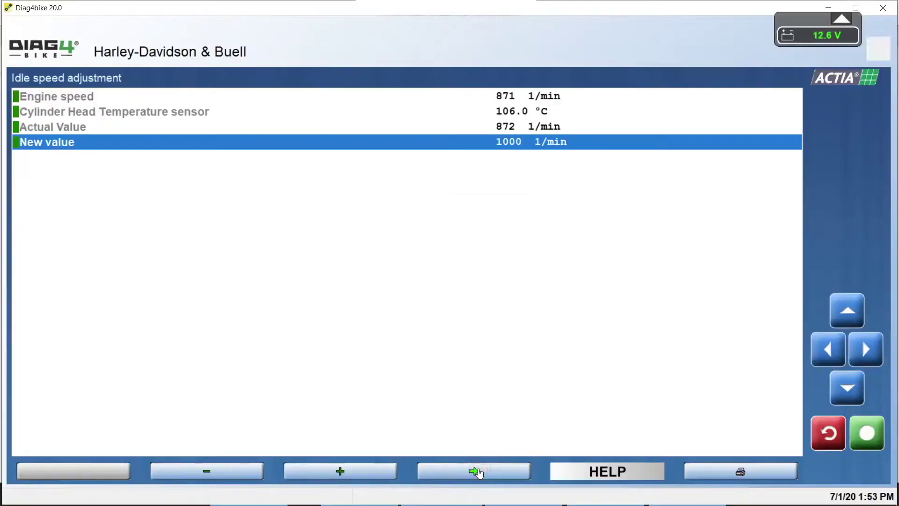
left_click(478, 471)
Lower the new idle speed value with the minus button.
left_click(226, 472)
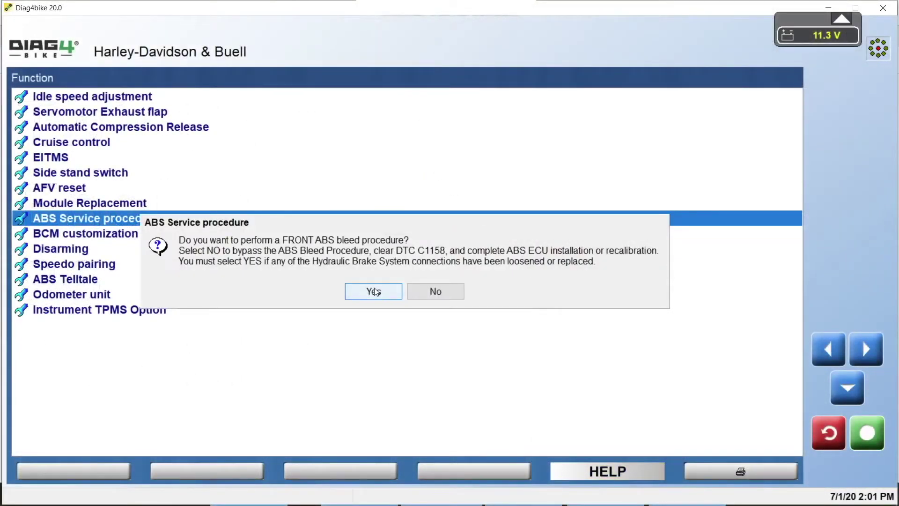
Run the front ABS bleed: confirm the bleed, stop pumping, report no pulsations, and finish.
left_click(375, 292)
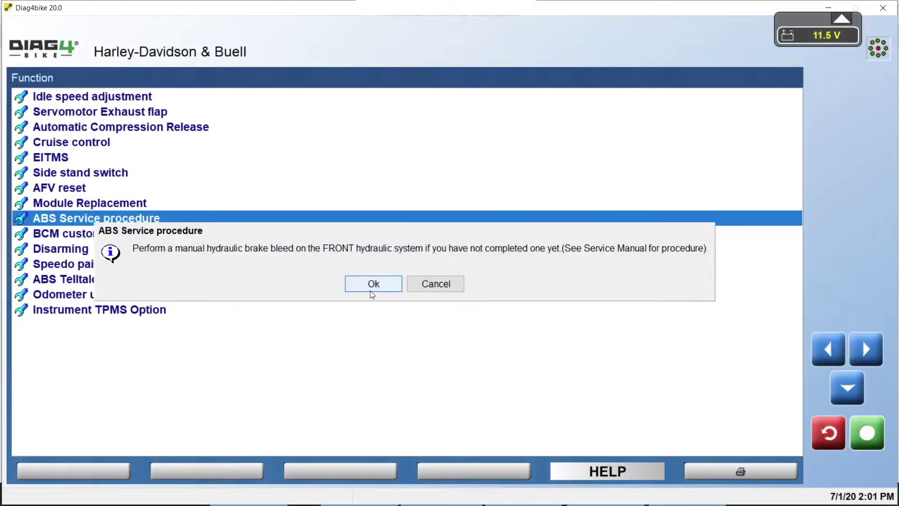
left_click(373, 292)
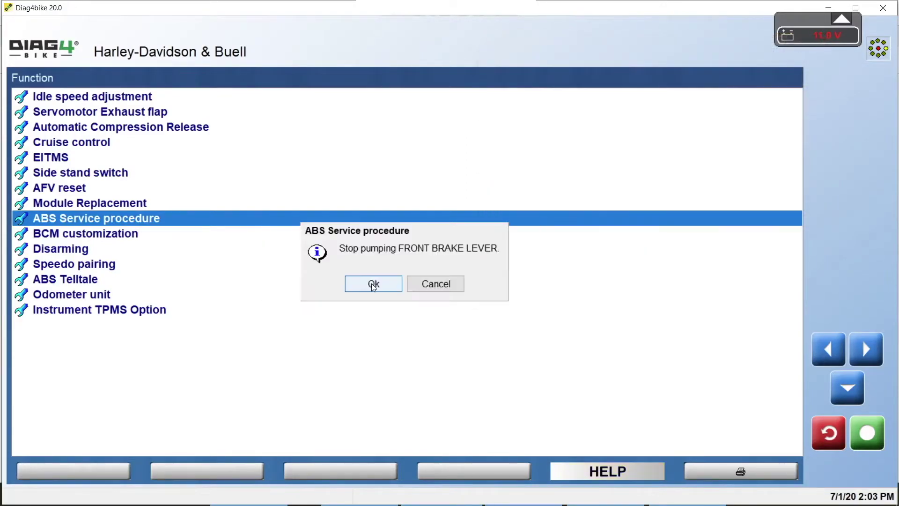
left_click(372, 284)
left_click(421, 285)
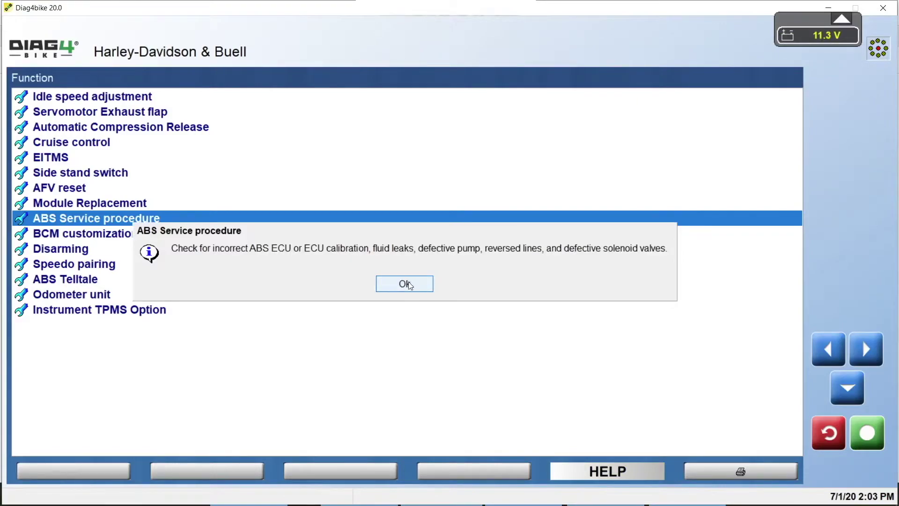
left_click(420, 283)
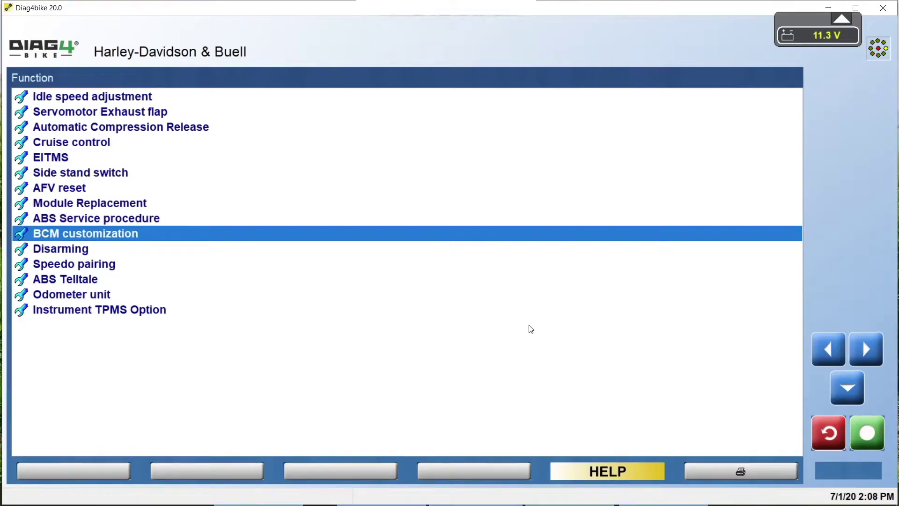
Switch BCM Auto Arming off, then set Sidecar to Installed and write it to the bike.
left_click(853, 424)
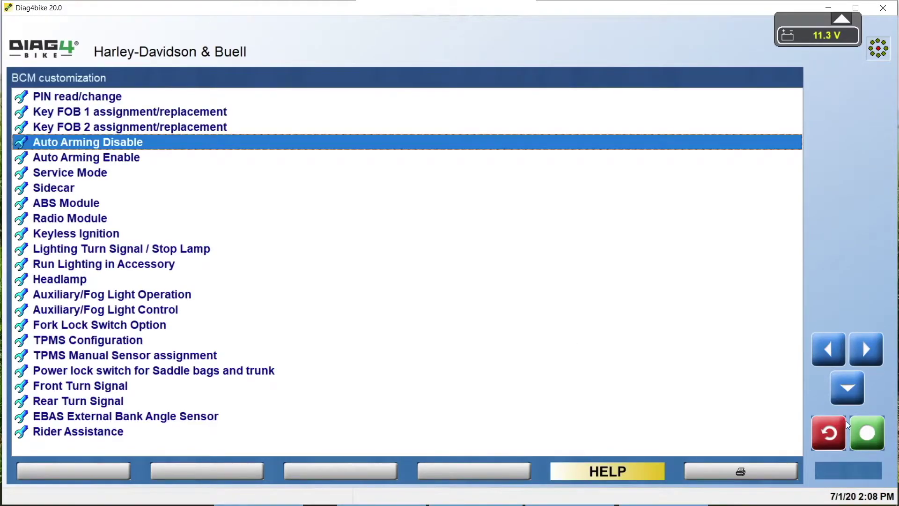
left_click(863, 432)
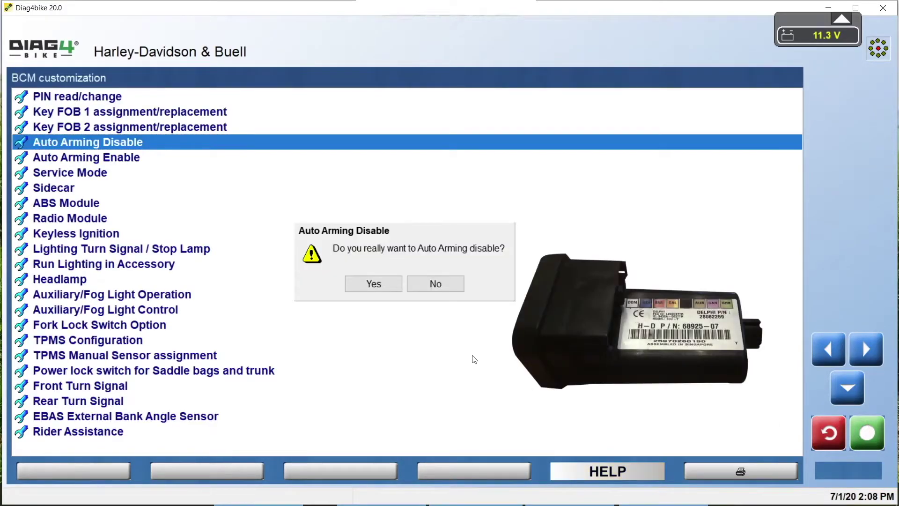
left_click(374, 284)
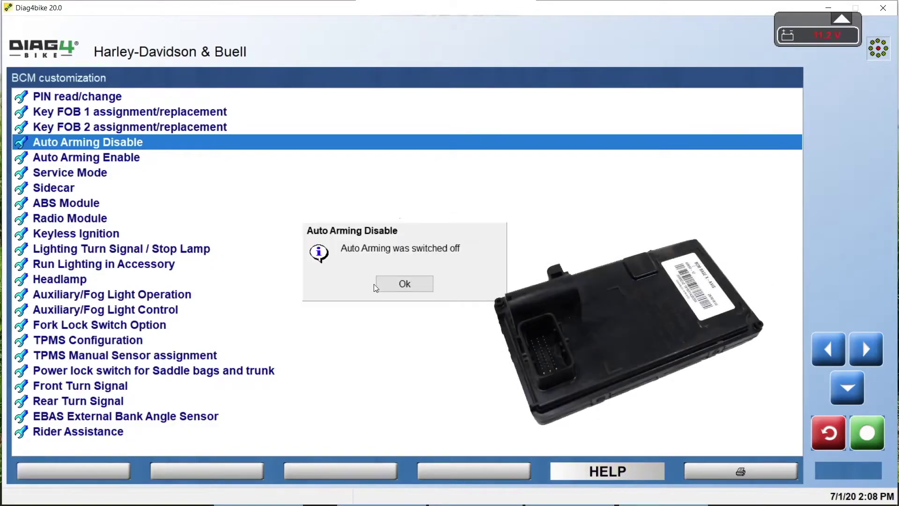
left_click(397, 285)
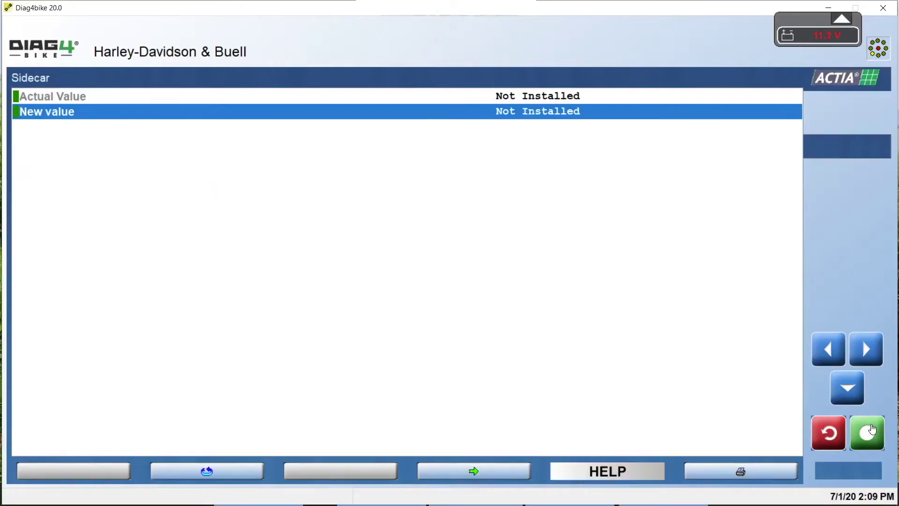
left_click(214, 473)
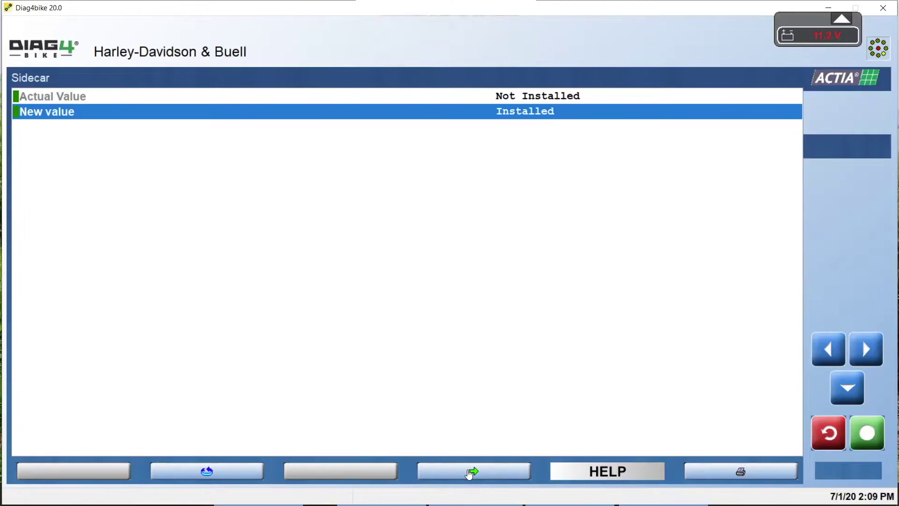
left_click(471, 471)
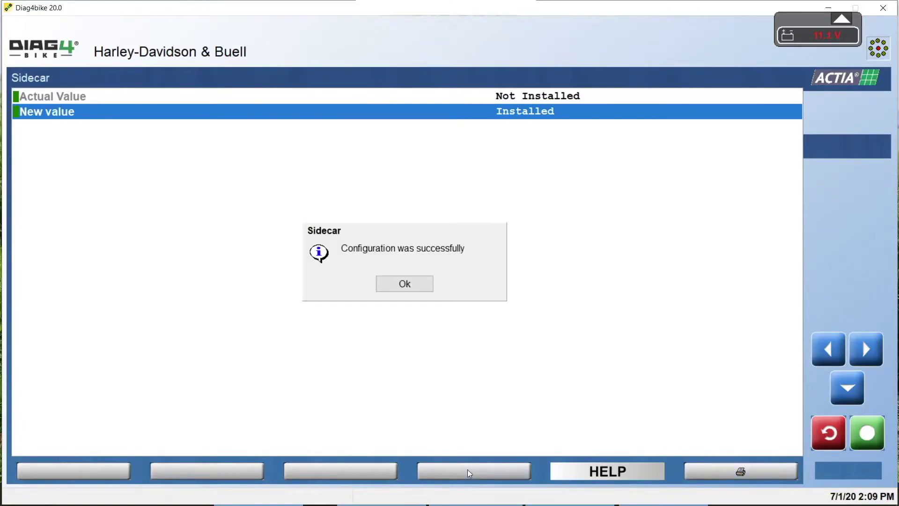
Acknowledge the Sidecar success, start Key FOB 1 assignment, and enter serial characters on the keypad.
left_click(405, 284)
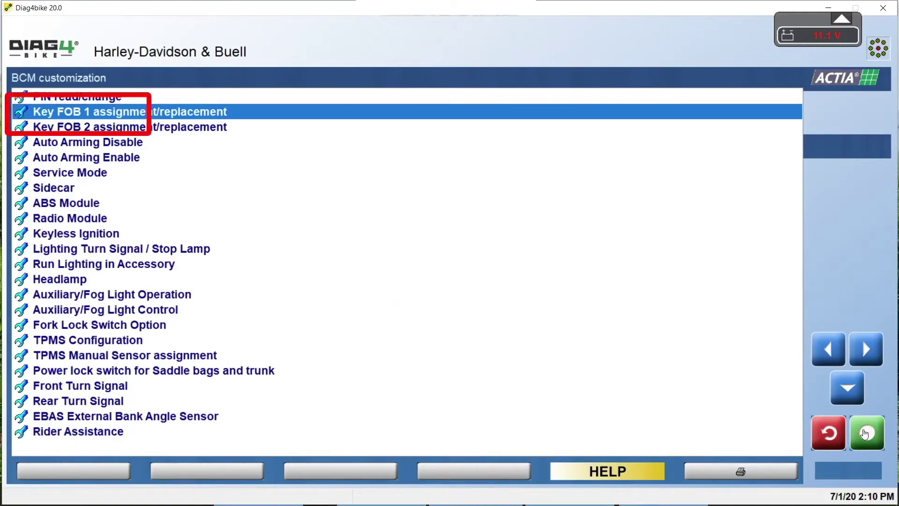
left_click(866, 434)
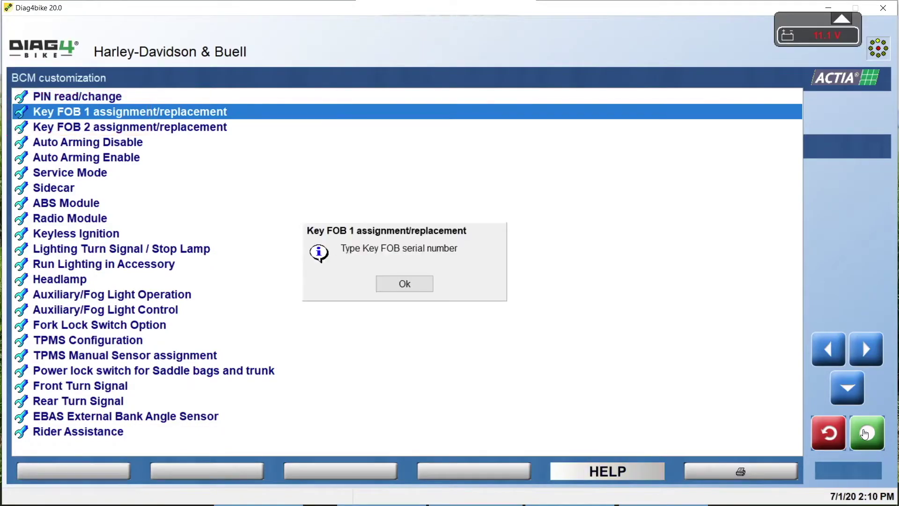
left_click(410, 290)
left_click(709, 150)
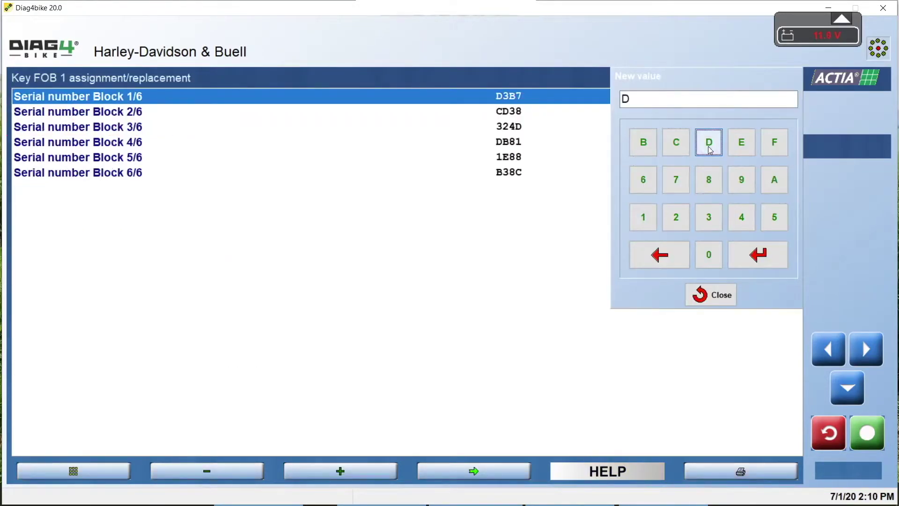
left_click(674, 148)
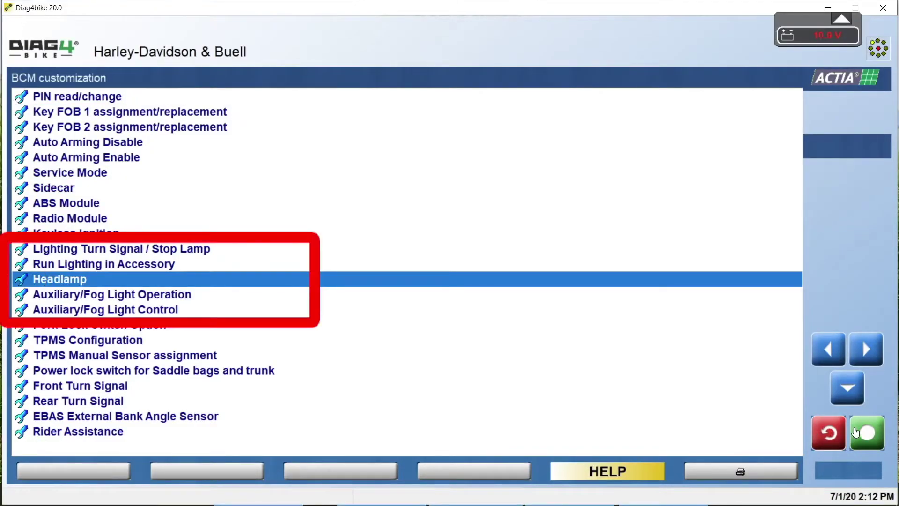
left_click(855, 431)
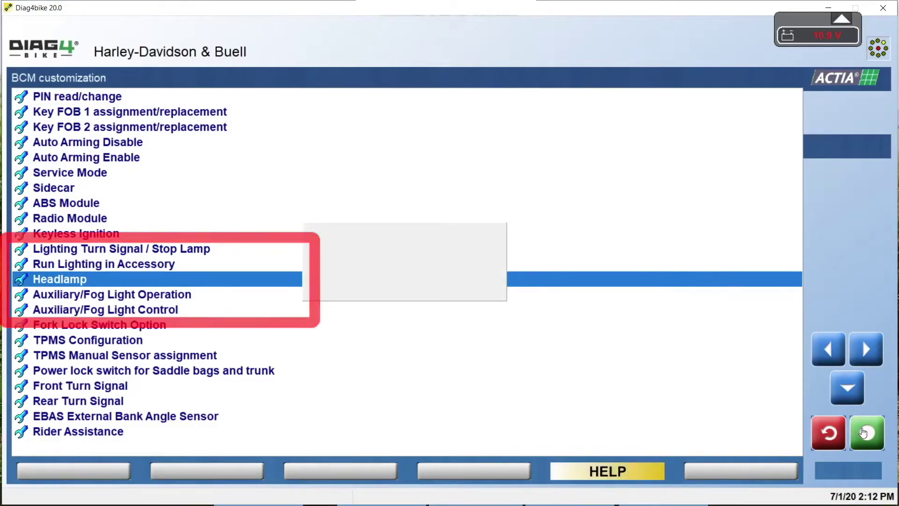
Try the alternate headlamp type, then change ABS Telltale from on to off and write it.
left_click(221, 472)
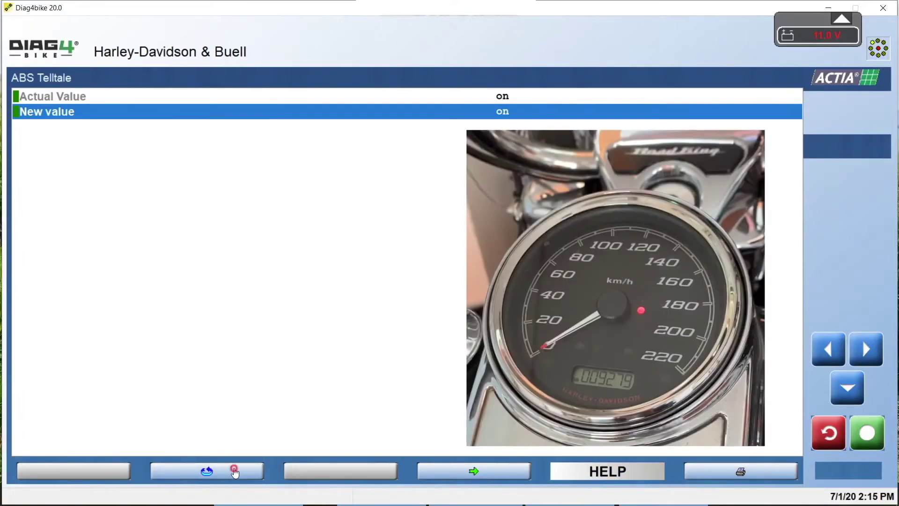
left_click(235, 471)
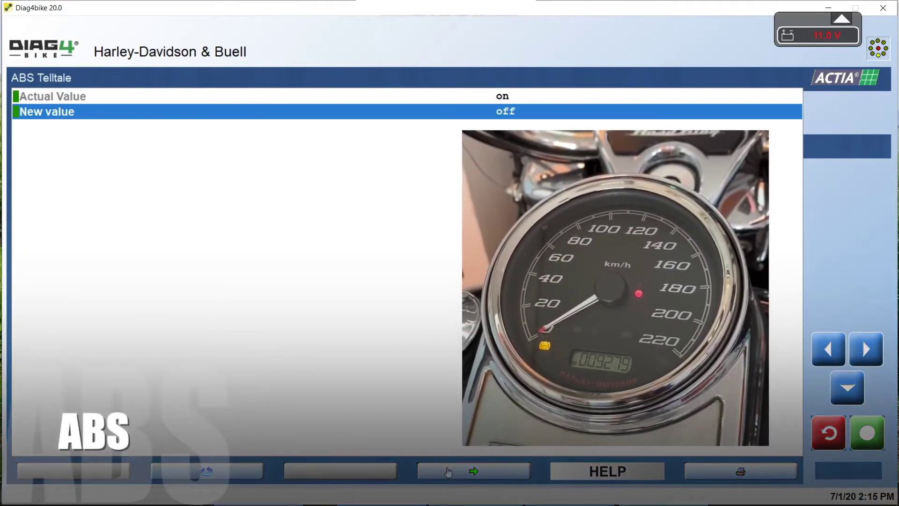
left_click(448, 470)
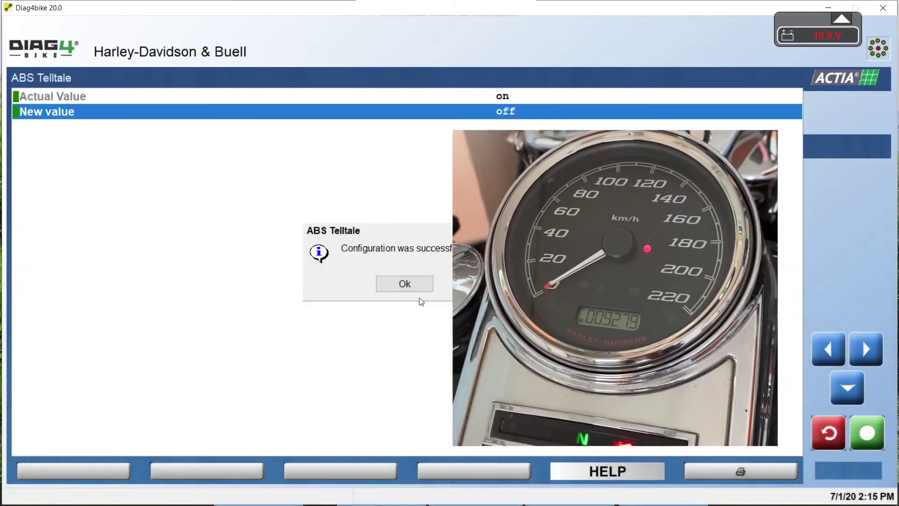
left_click(405, 283)
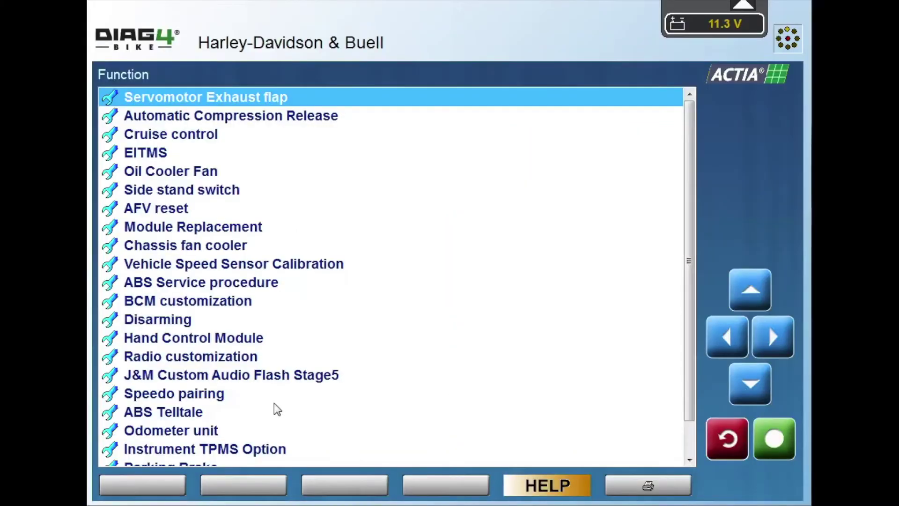
In Radio customization, change Speaker Configuration from 4 speakers, 2 amps to 6 speakers, 3 amps.
left_click(244, 362)
left_click(778, 434)
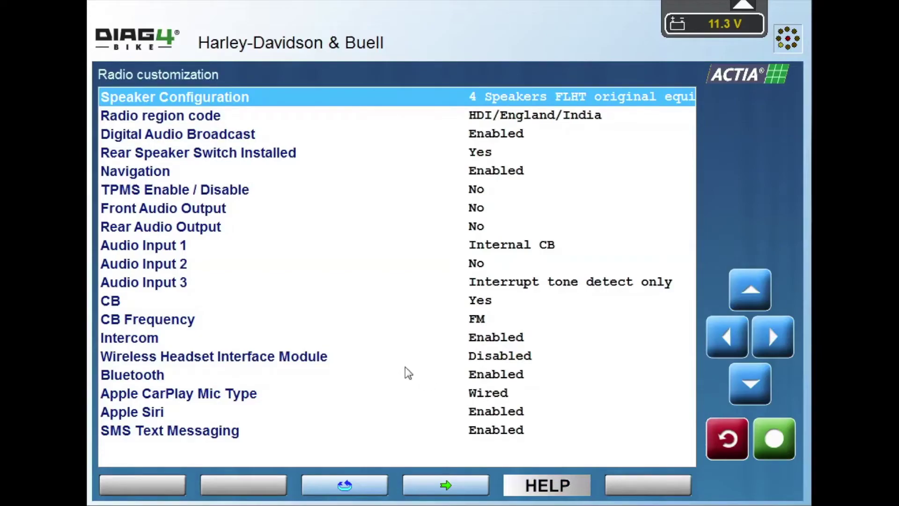
left_click(780, 442)
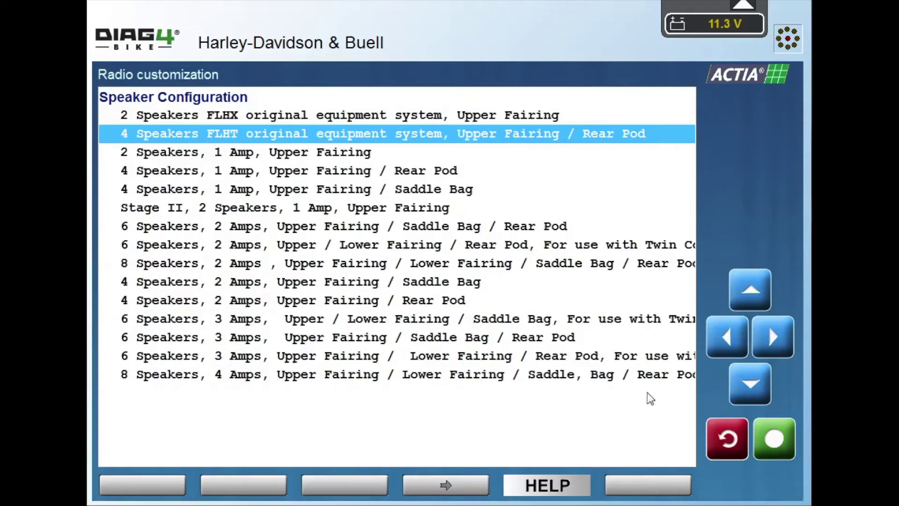
left_click(233, 283)
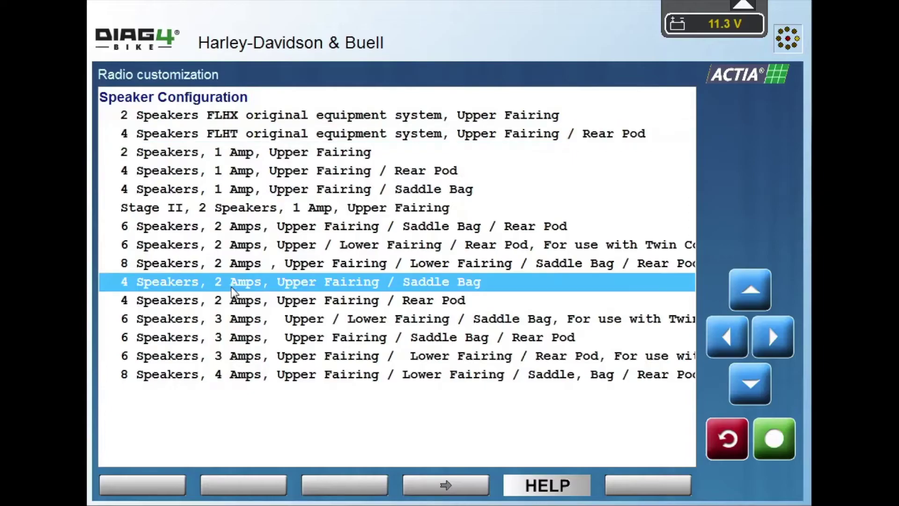
left_click(786, 454)
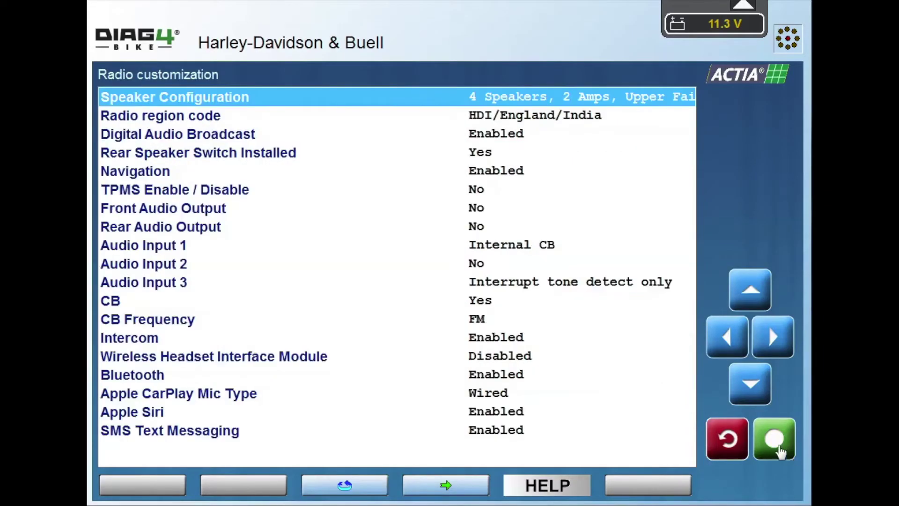
left_click(345, 487)
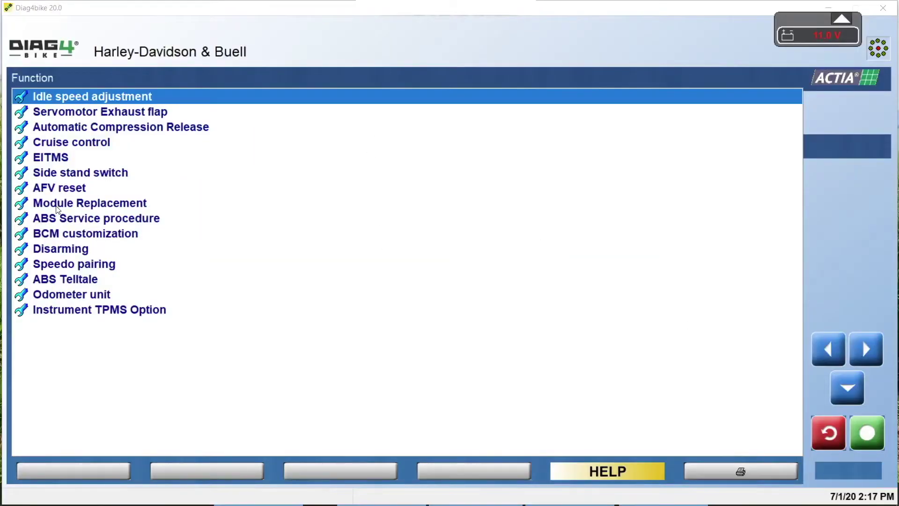
double_click(56, 206)
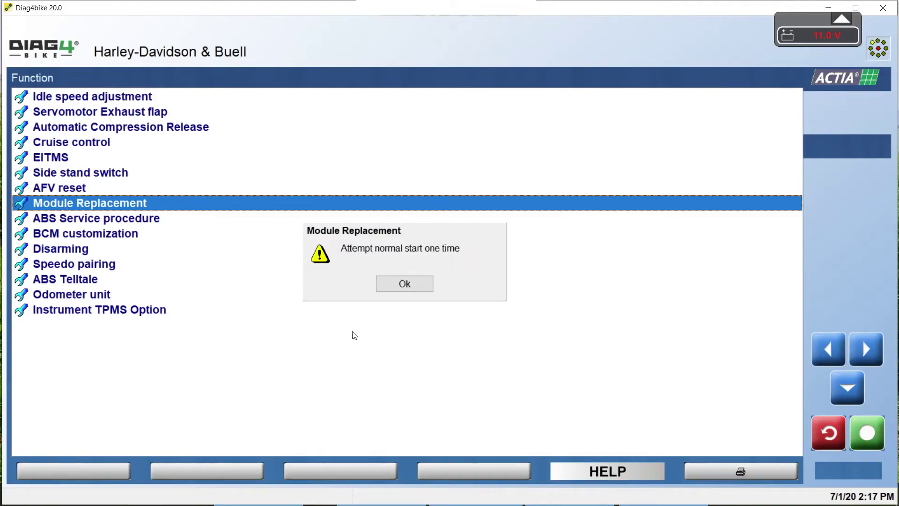
Acknowledge the normal-start prompt so Module Replacement finishes.
left_click(399, 284)
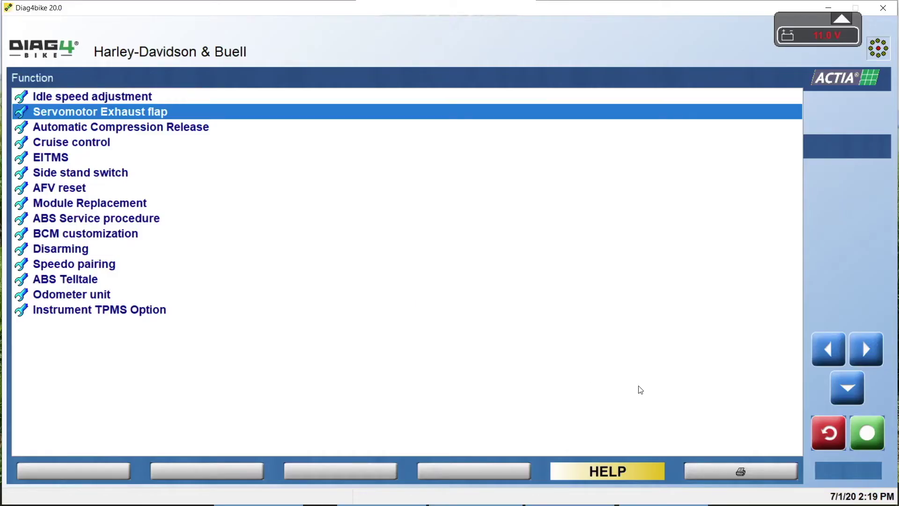
Write the exhaust flap as 'disable' and the odometer unit as km (from mile) to the bike.
left_click(867, 435)
left_click(227, 473)
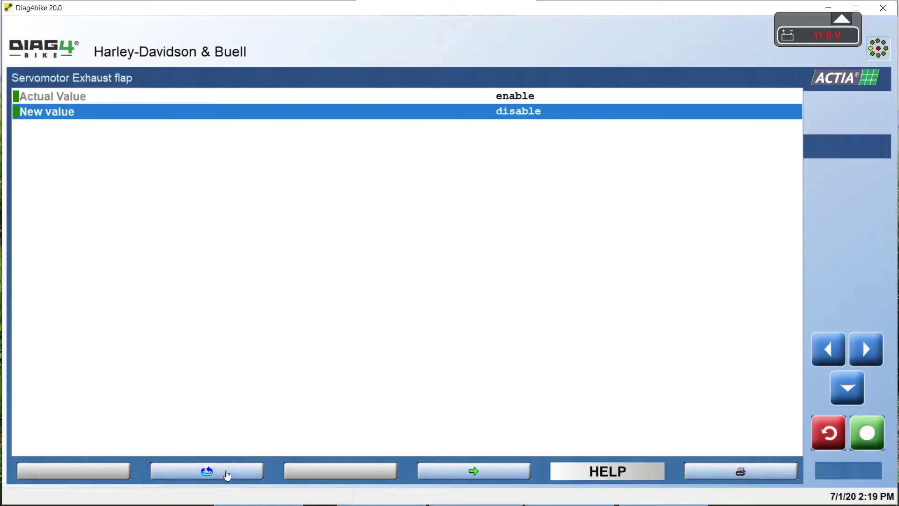
left_click(464, 472)
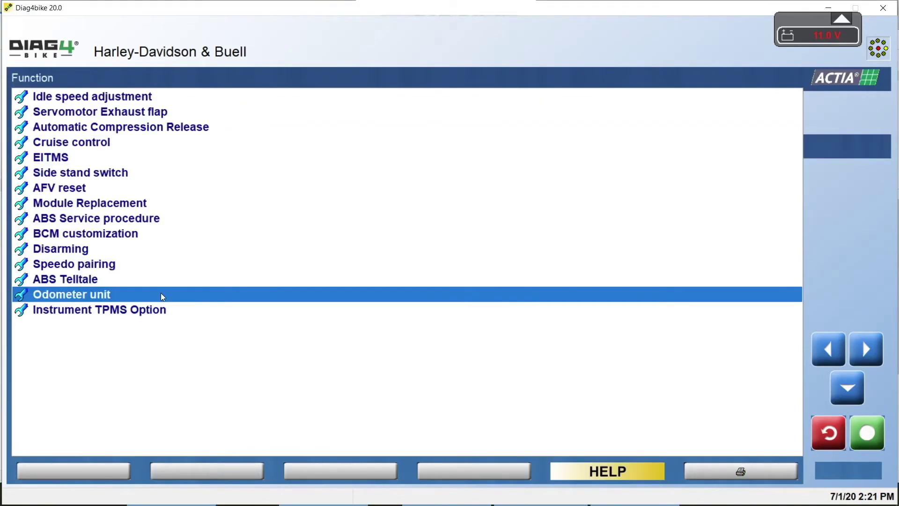
double_click(161, 294)
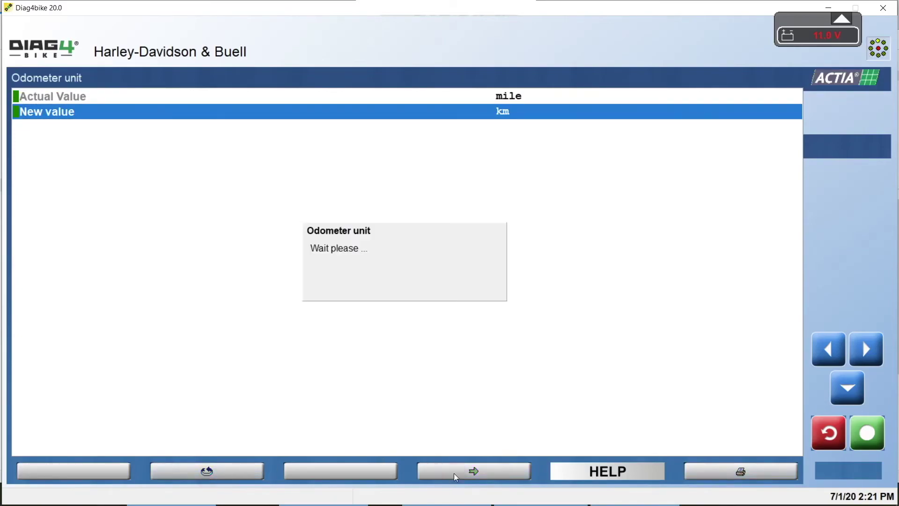
left_click(418, 285)
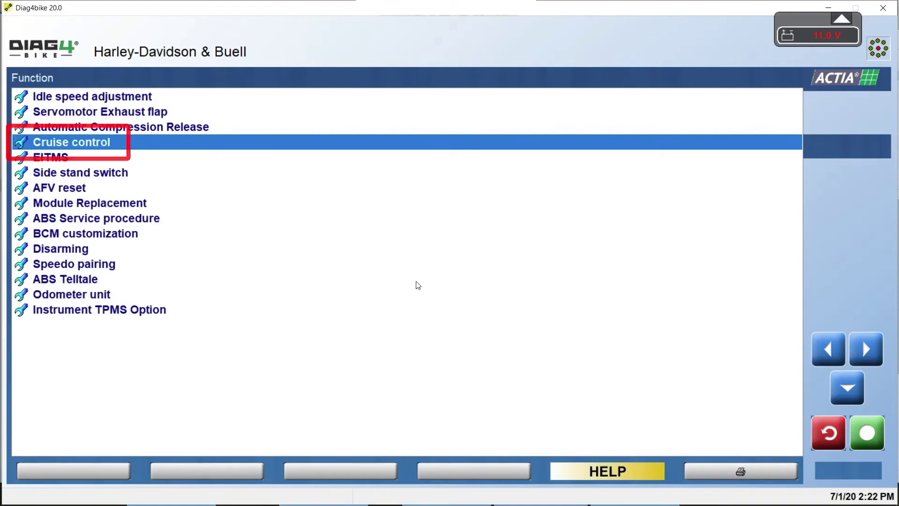
Write Cruise control New value 'disable' to the bike and confirm the success message.
key("Return")
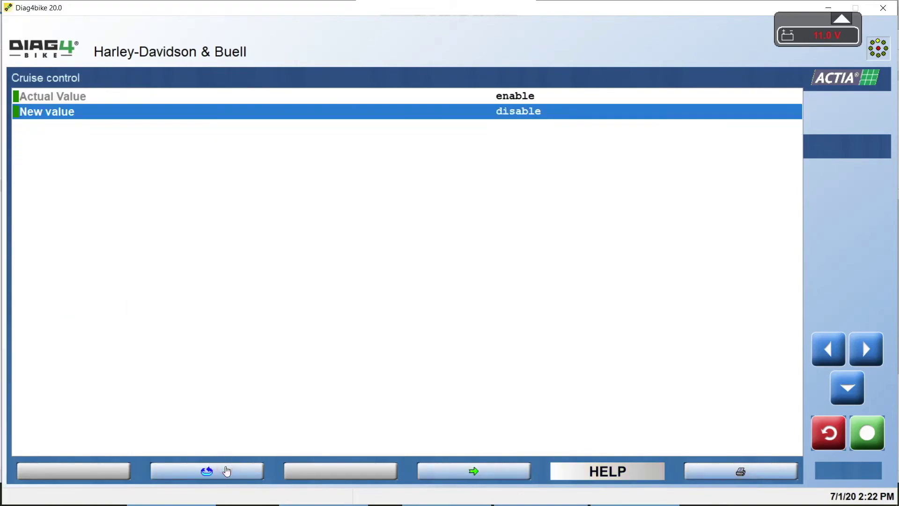
left_click(443, 472)
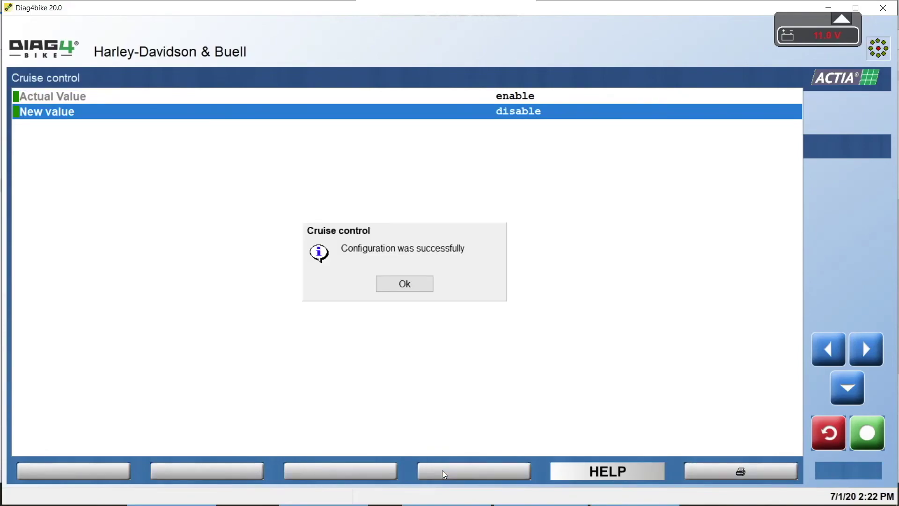
left_click(418, 283)
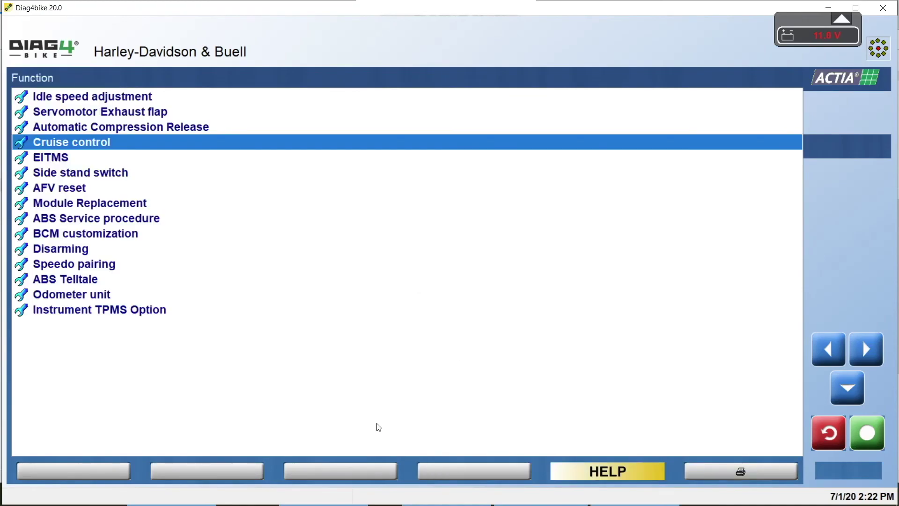
left_click(868, 433)
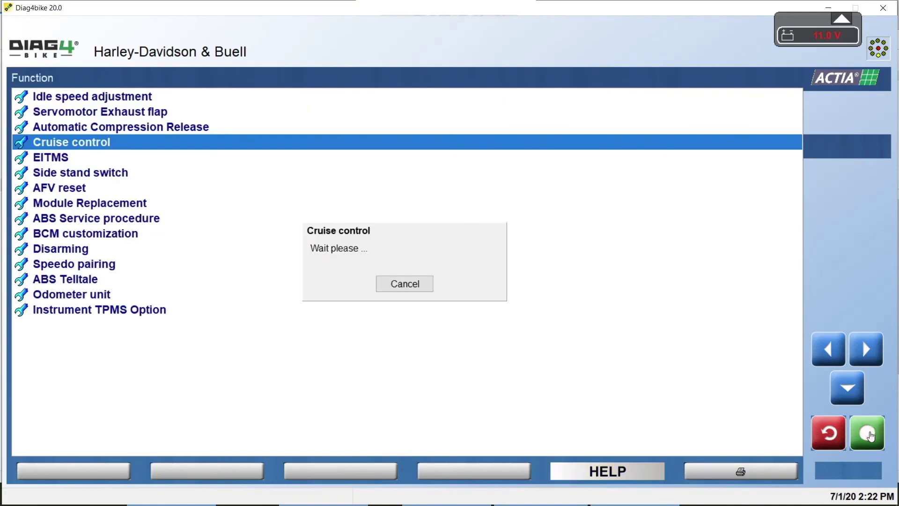